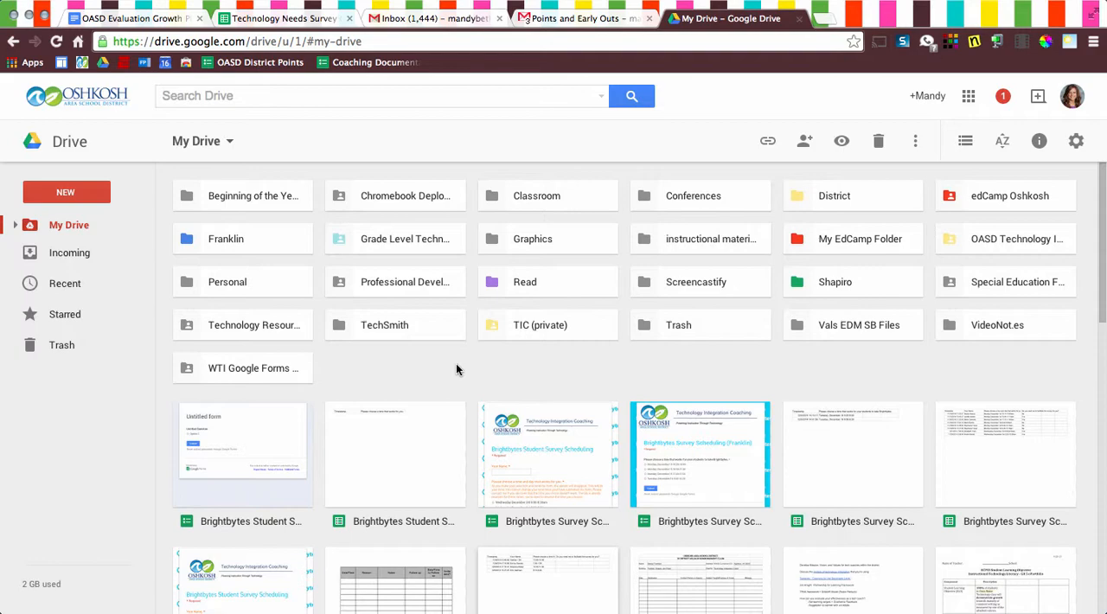
Add Example Document from My Drive to the instructional materials folder as a second location.
scroll(456, 370, down, 5)
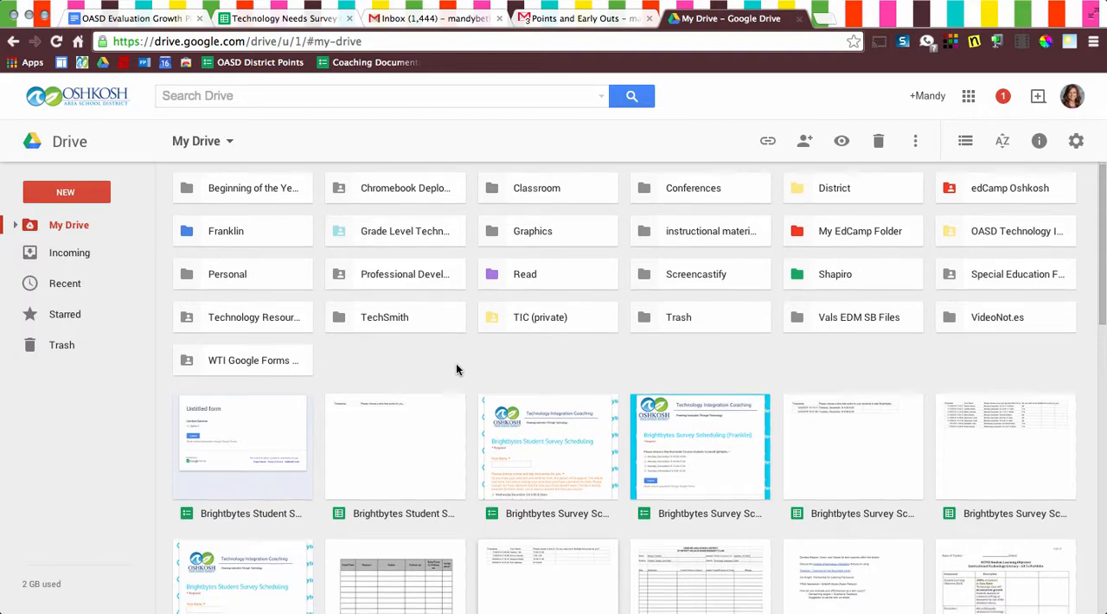
scroll(456, 363, up, 2)
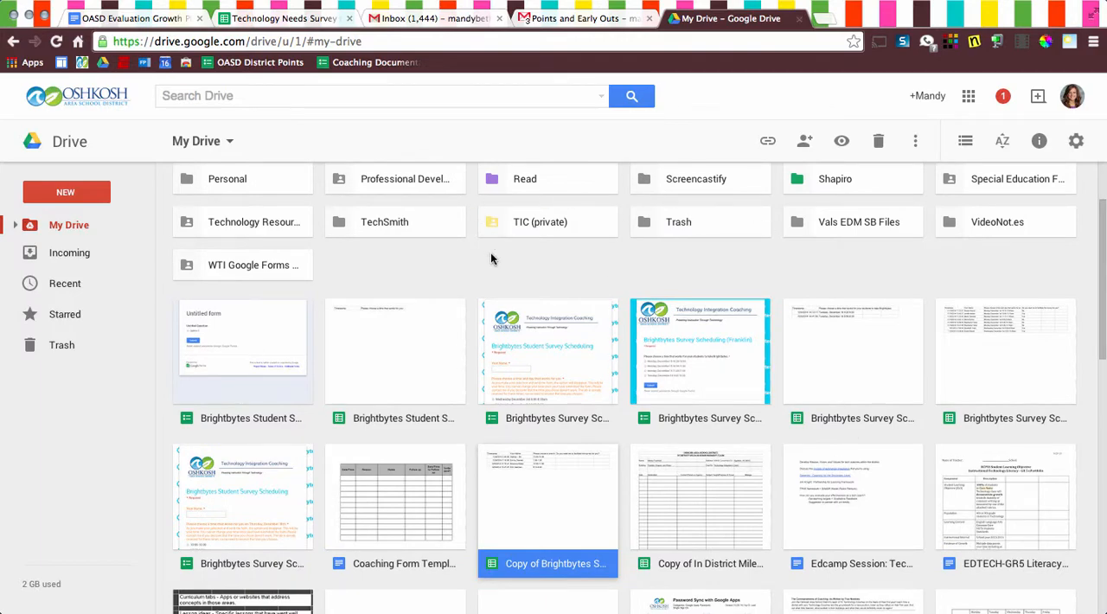
scroll(492, 257, down, 5)
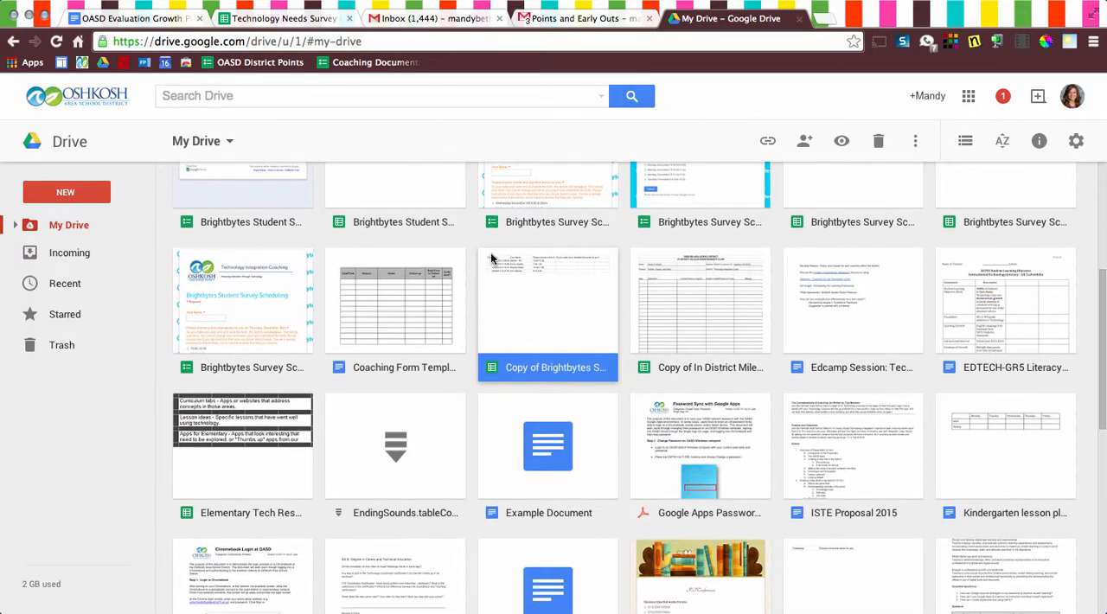
click(577, 462)
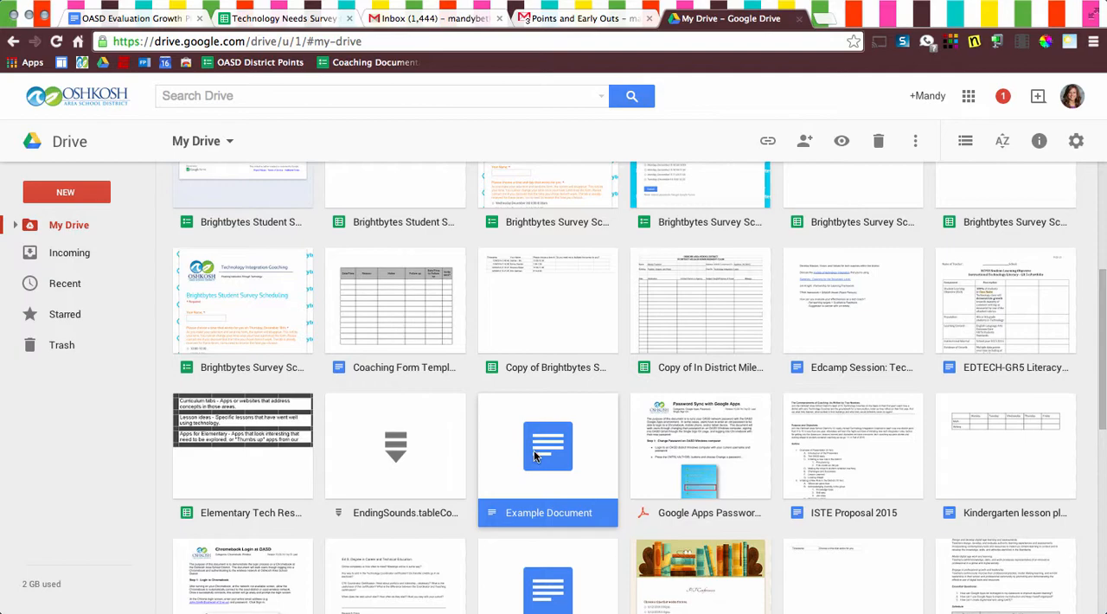
key(shift+z)
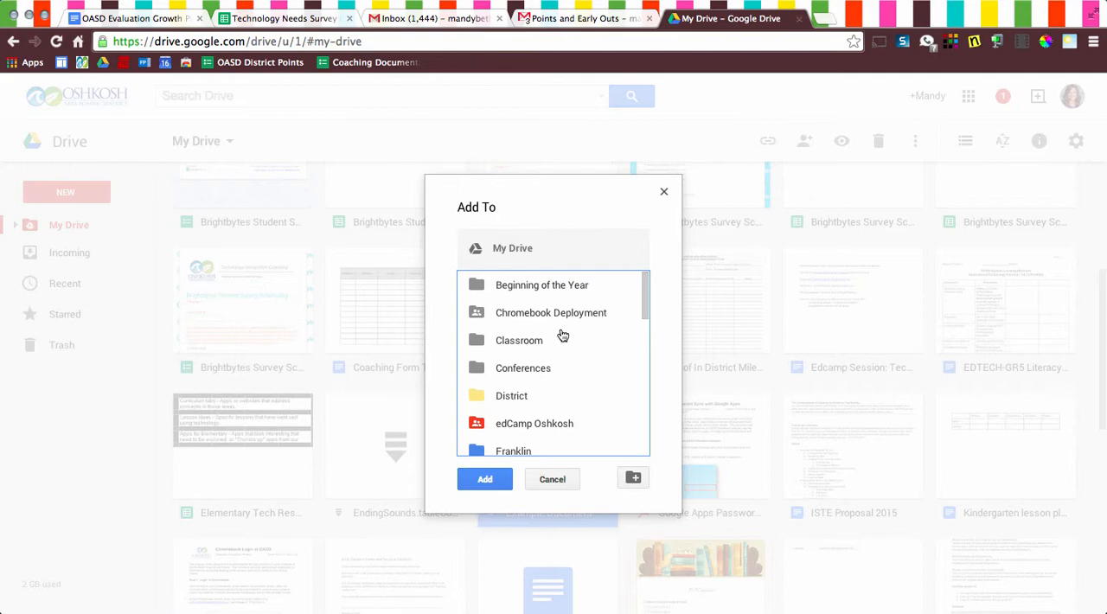
scroll(563, 336, down, 2)
scroll(563, 336, down, 3)
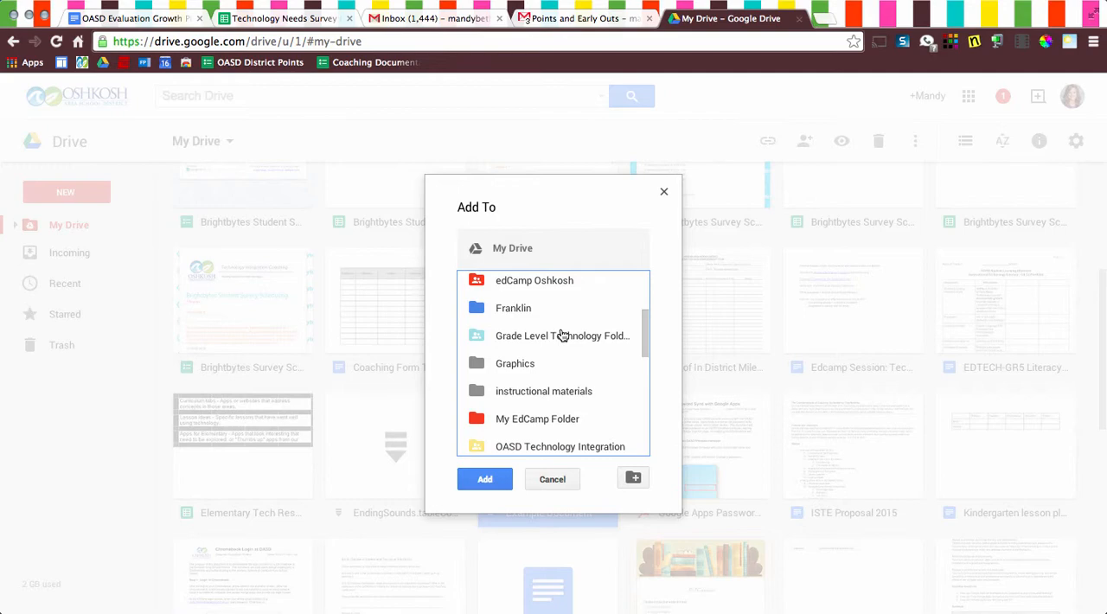
click(522, 394)
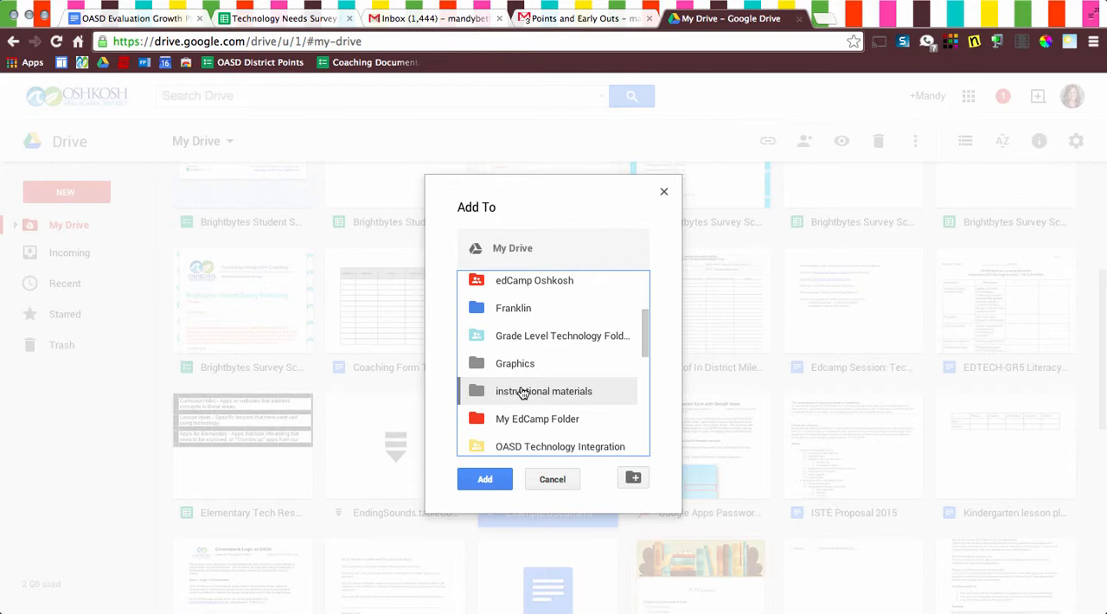
click(484, 480)
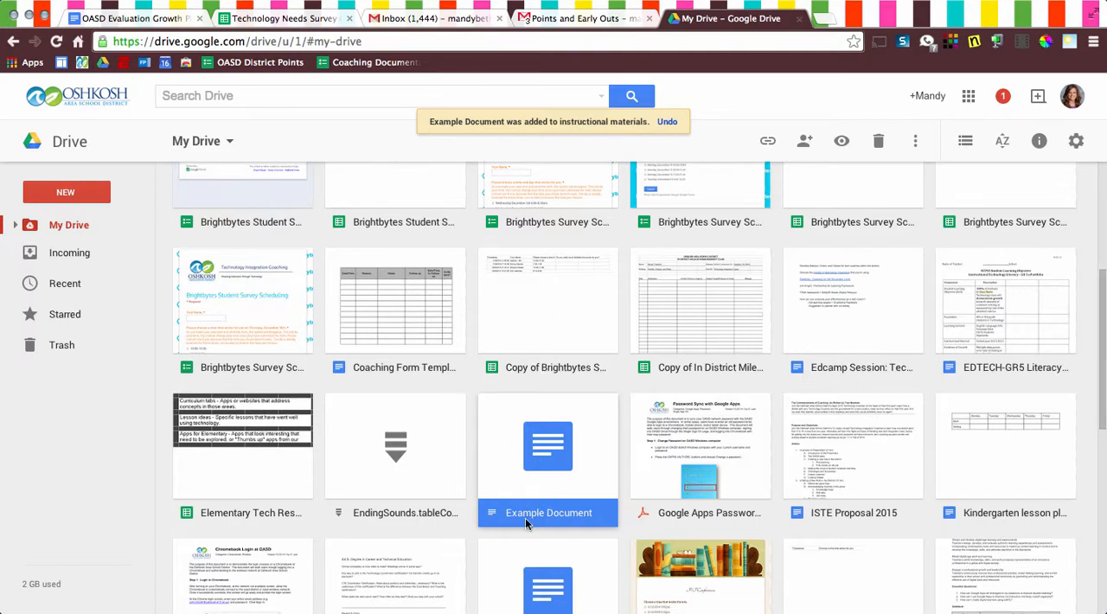
Open Example Document from inside the instructional materials folder.
scroll(525, 511, up, 5)
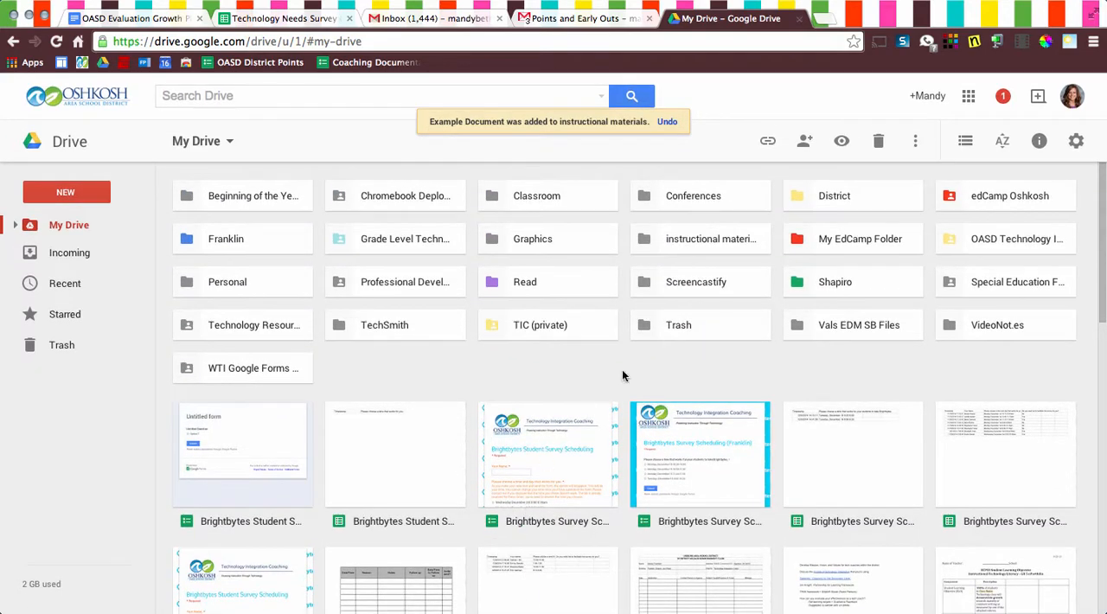
click(695, 235)
double_click(695, 236)
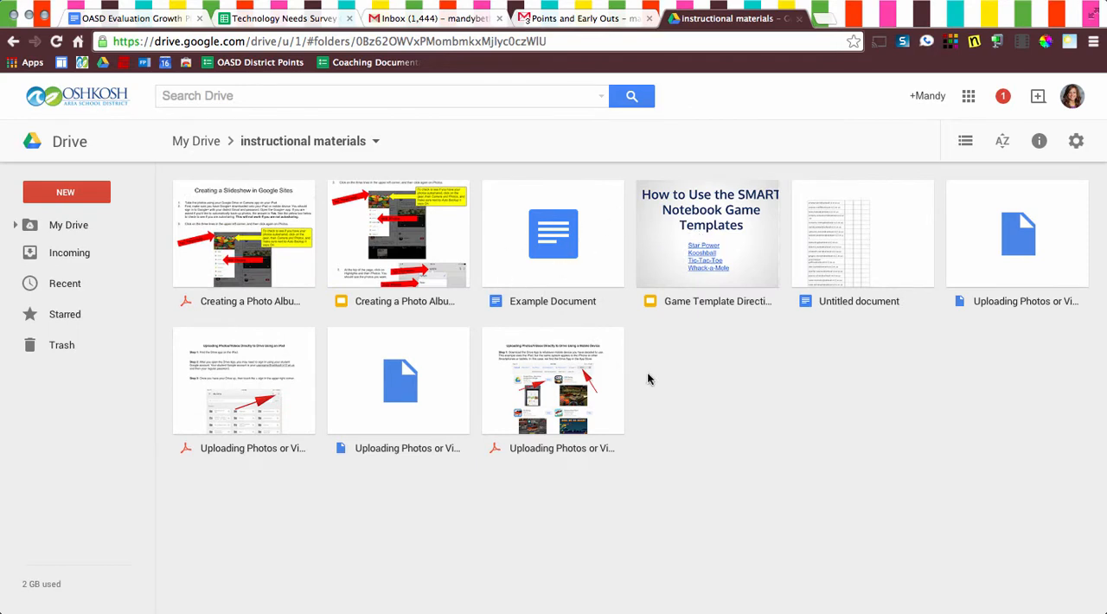
double_click(553, 240)
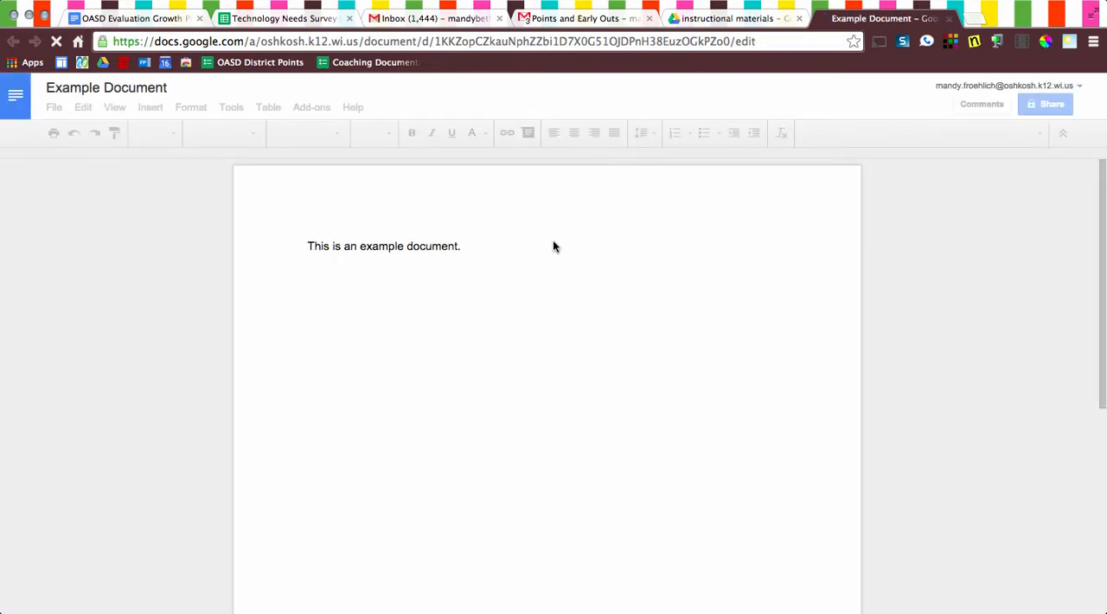
Add the sentence "I am making an instructional video." as a new paragraph below the existing text, separated by a blank line.
click(475, 243)
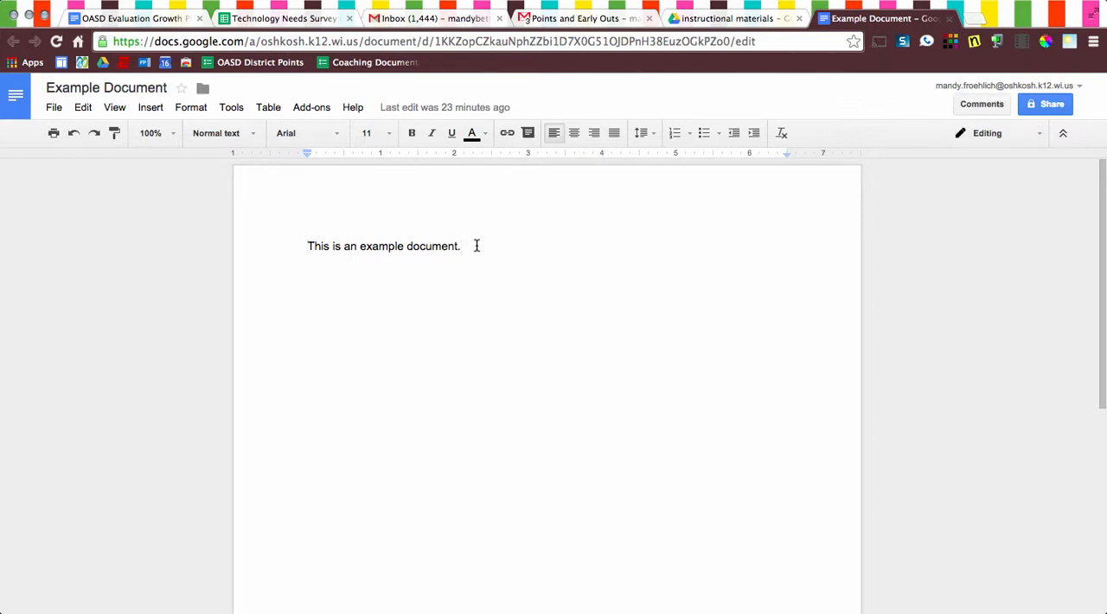
key(Return)
key(Return)
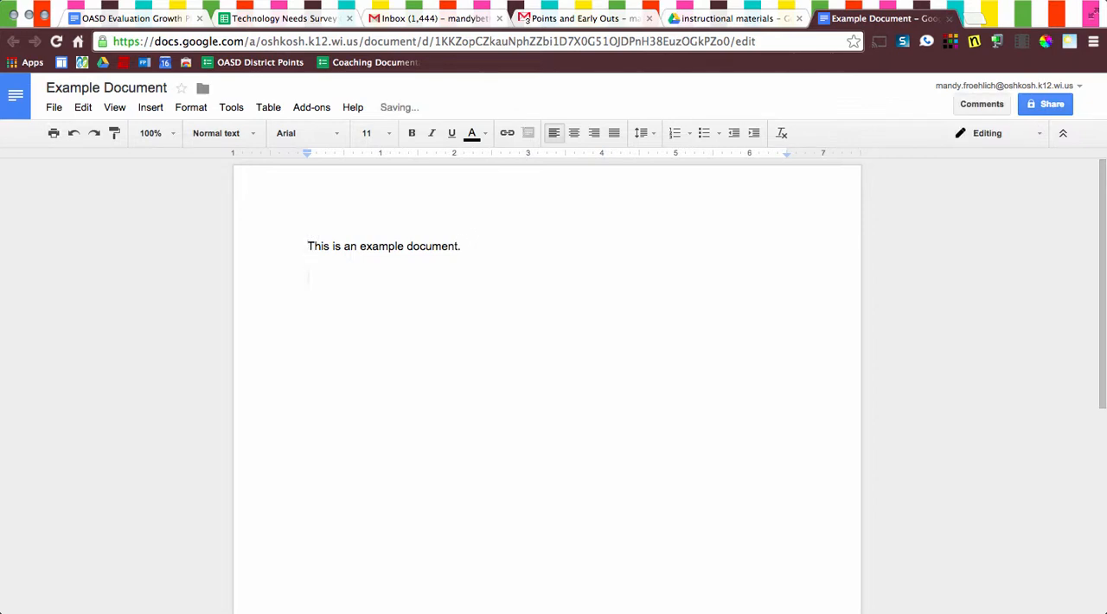
text(I am making )
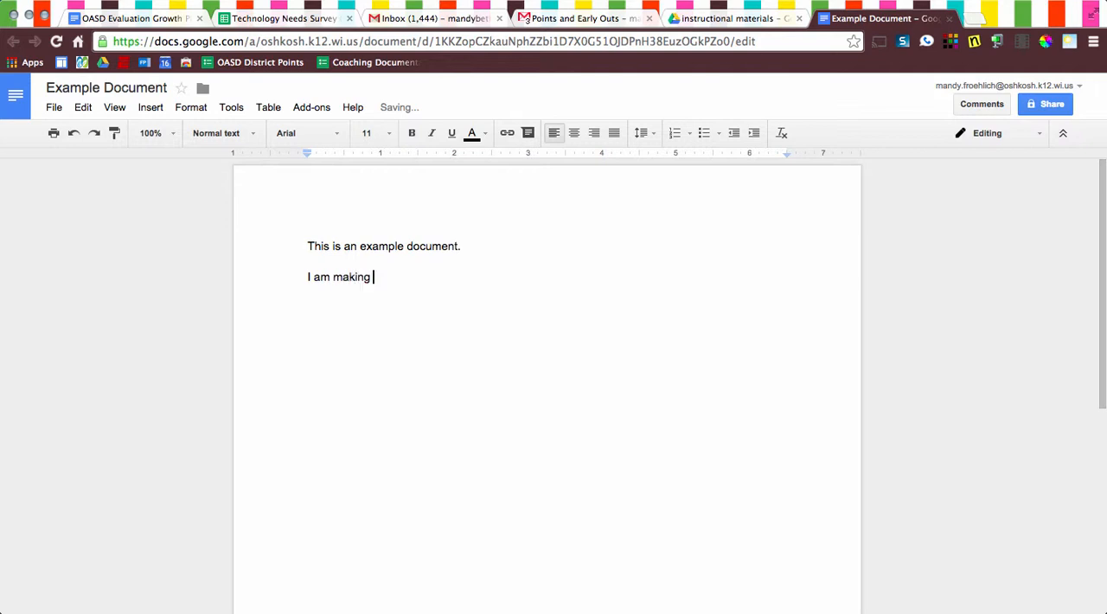
text(a)
key(BackSpace)
text(n instructional video.)
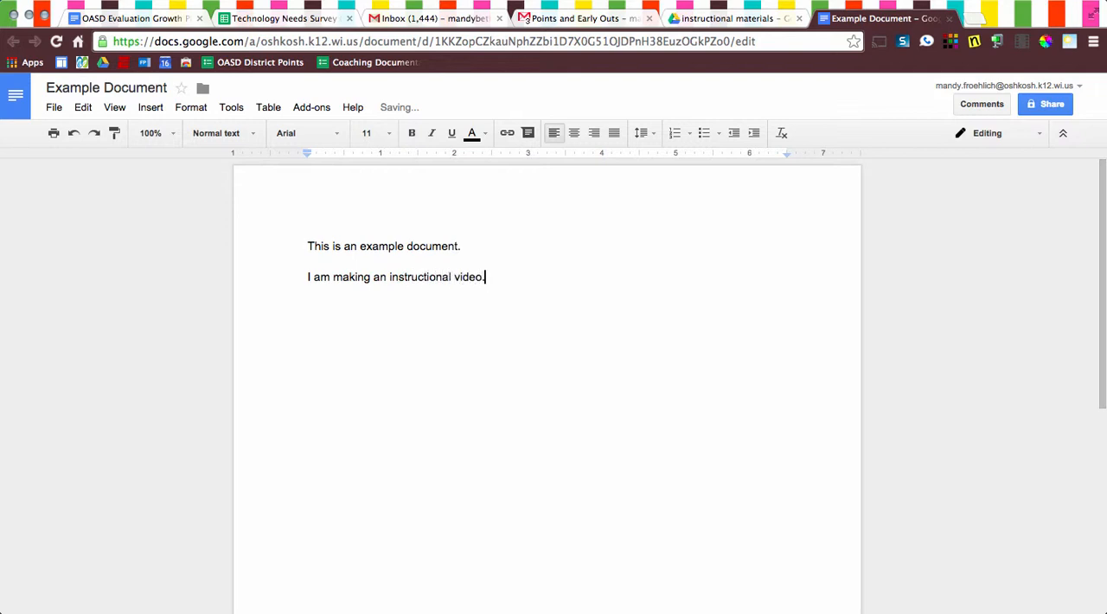
Return to My Drive and open Example Document from there to check its content.
click(733, 19)
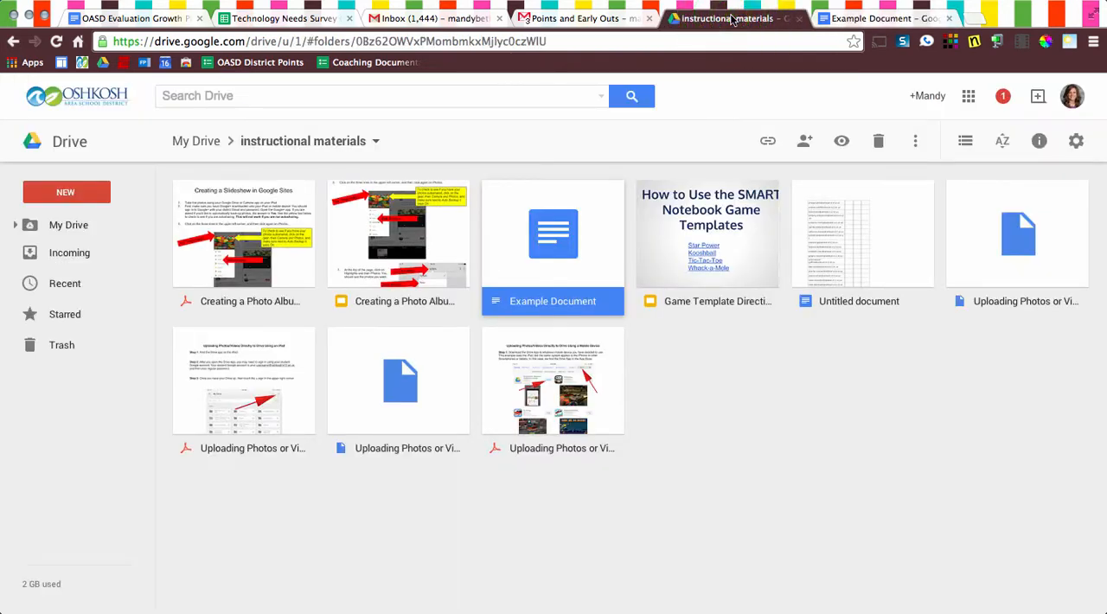
click(82, 224)
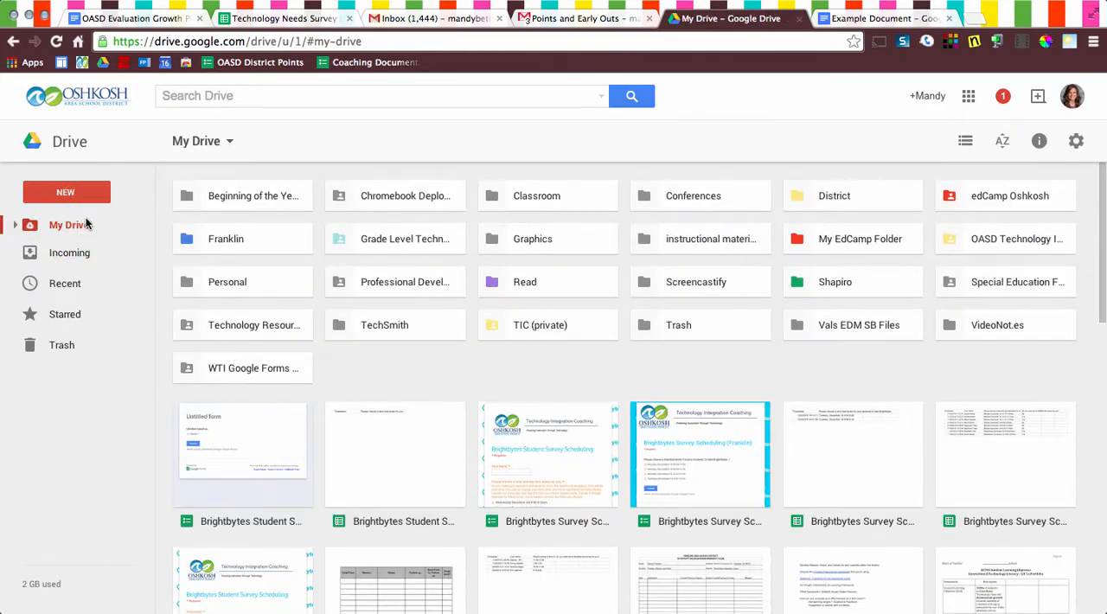
scroll(622, 342, down, 3)
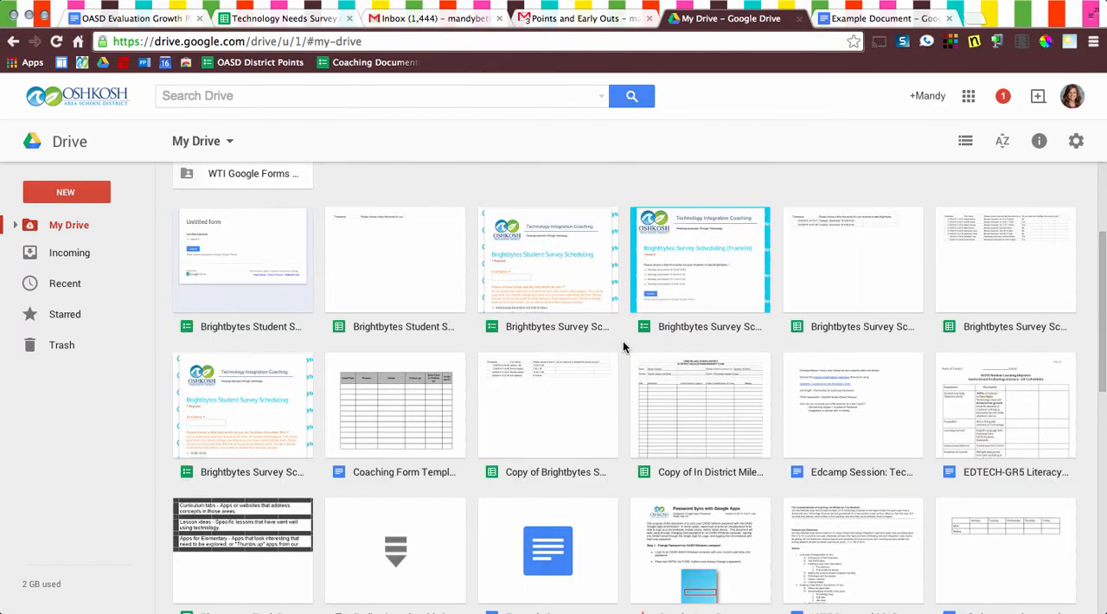
scroll(623, 341, down, 2)
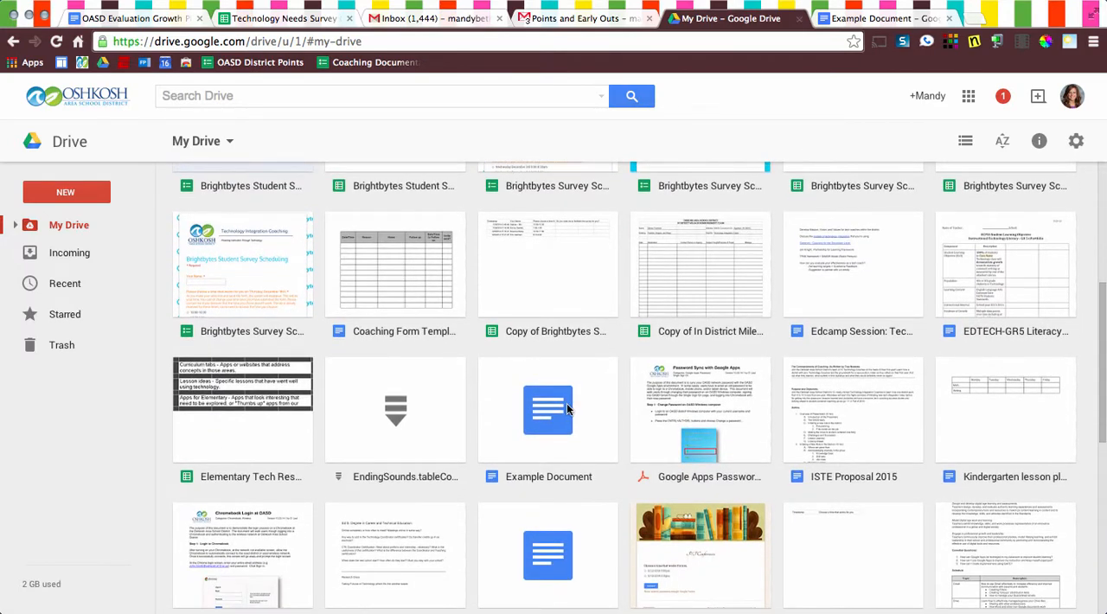
double_click(568, 409)
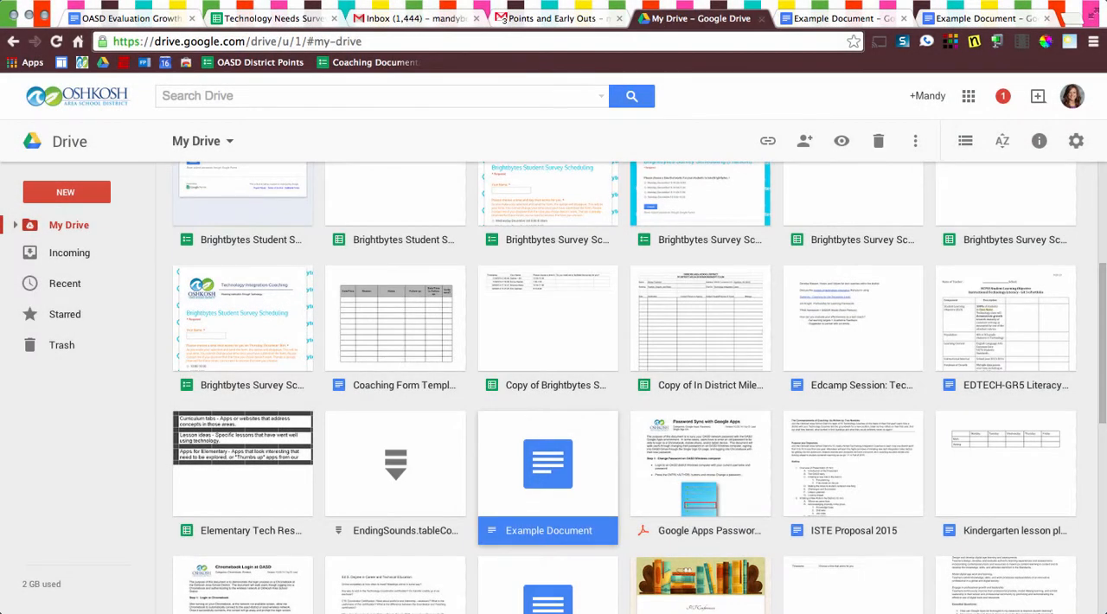
View Example Document's details and remove My Drive from its locations.
right_click(515, 461)
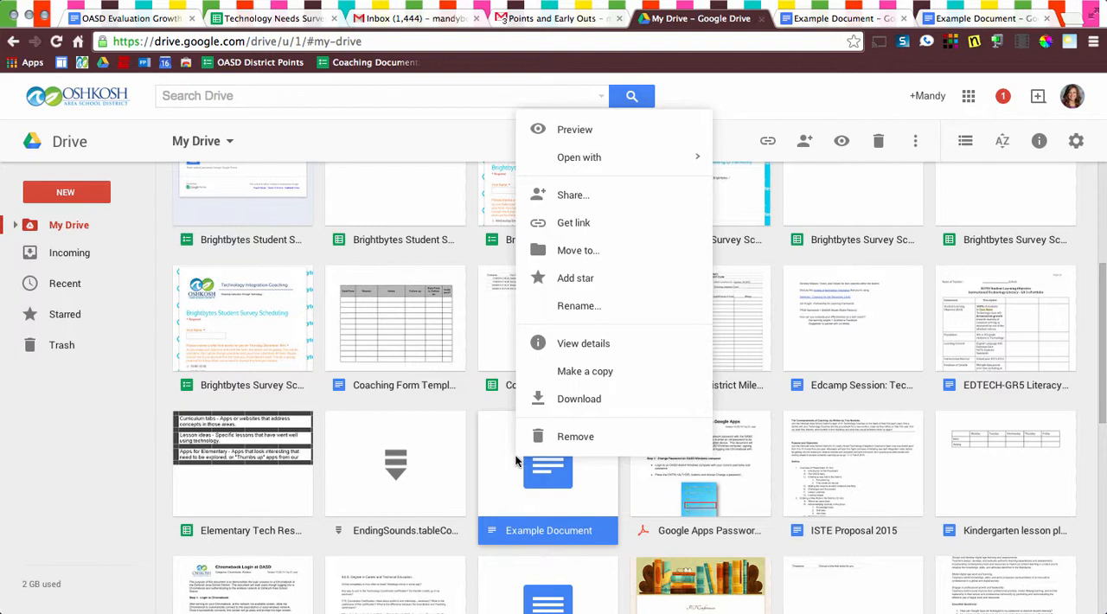
click(582, 346)
click(582, 346)
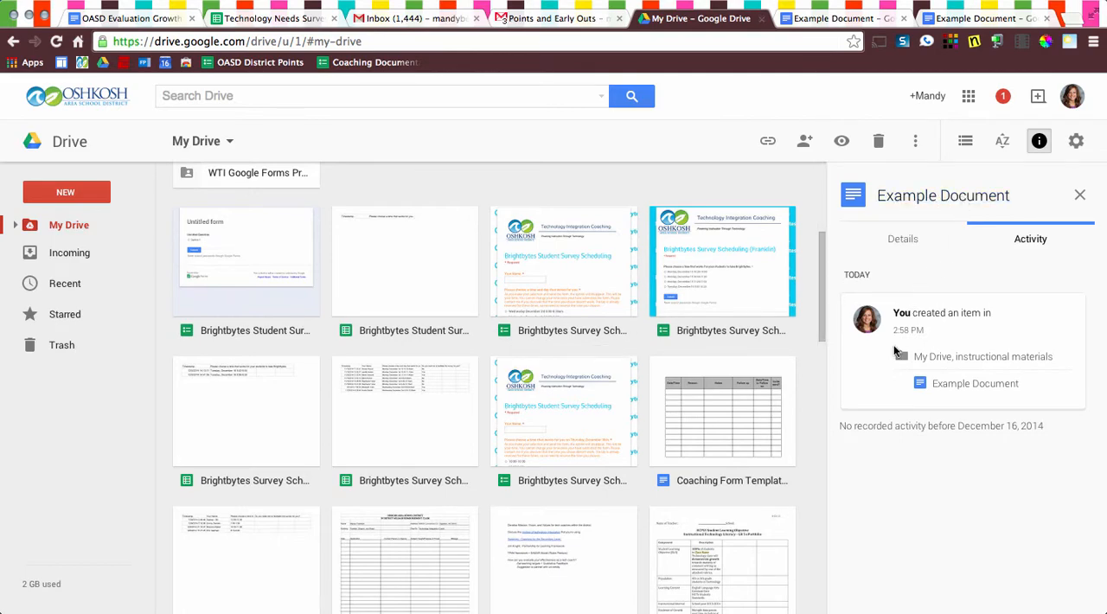
click(897, 242)
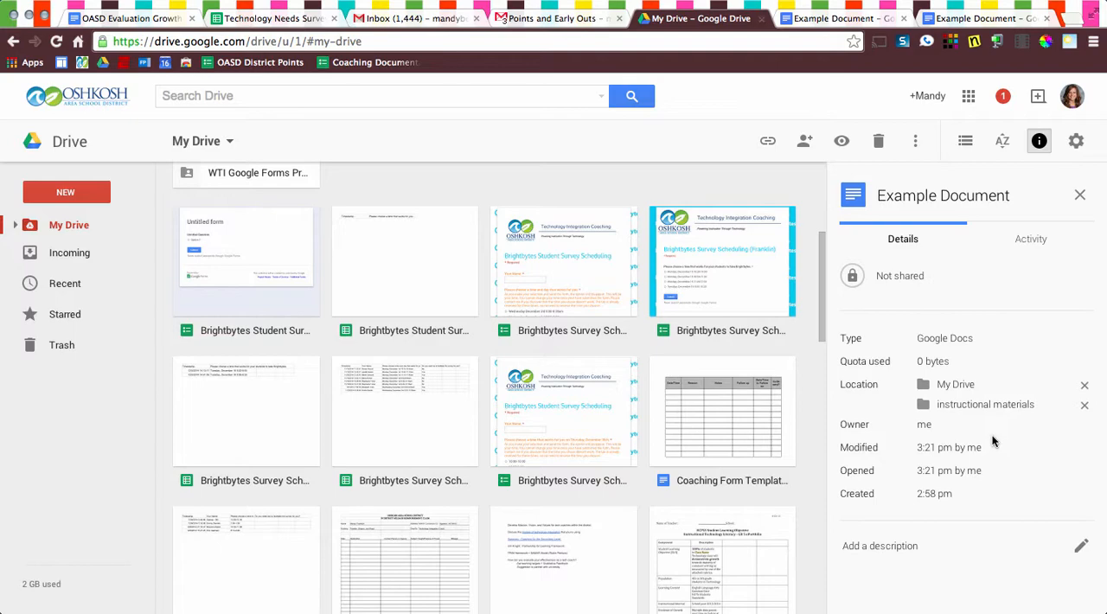
click(1085, 387)
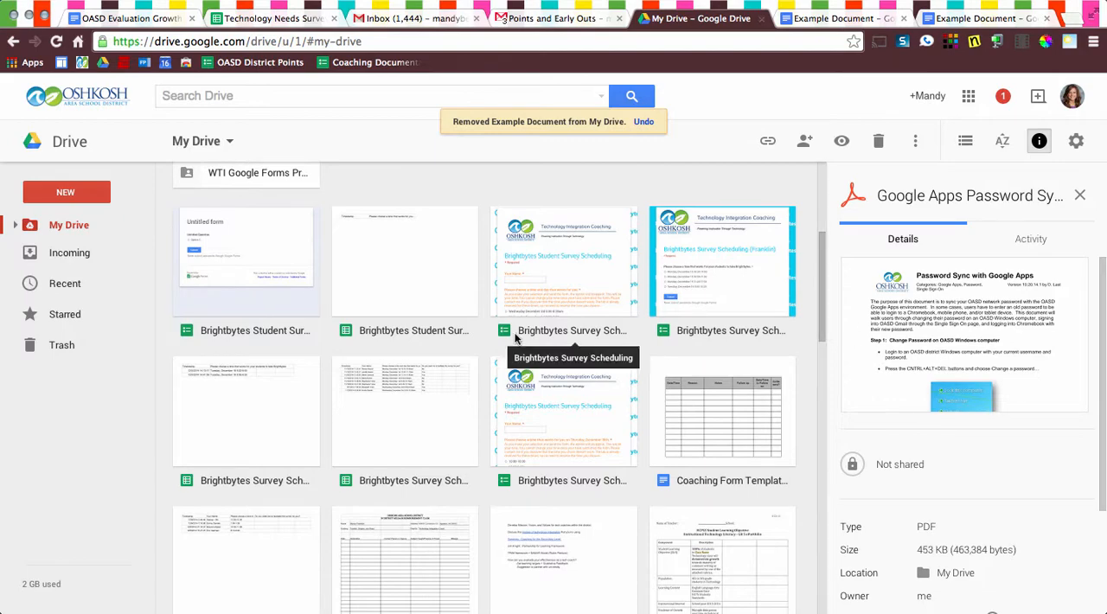
Look for Example Document among the My Drive files, and open the instructional materials folder to check for it there.
scroll(515, 338, up, 3)
scroll(515, 337, down, 5)
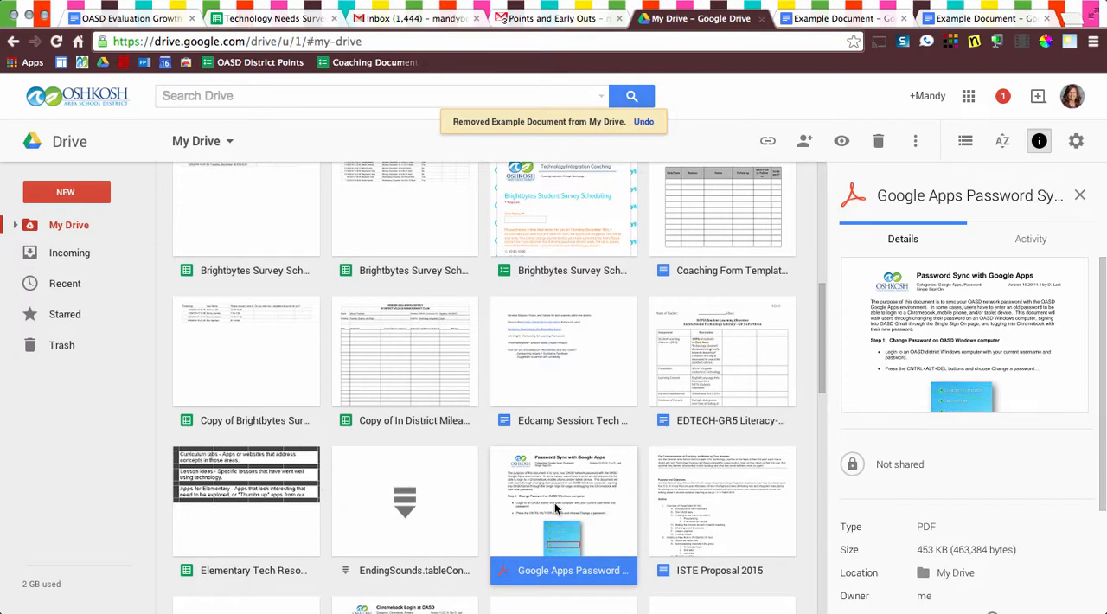
scroll(554, 505, up, 4)
scroll(554, 502, up, 3)
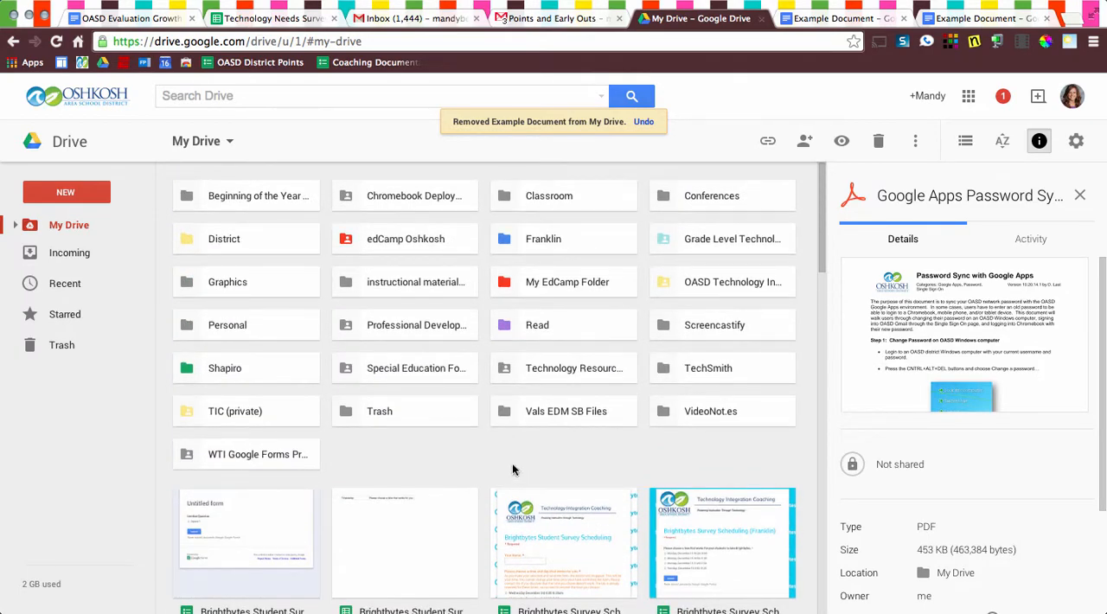
click(402, 281)
double_click(402, 281)
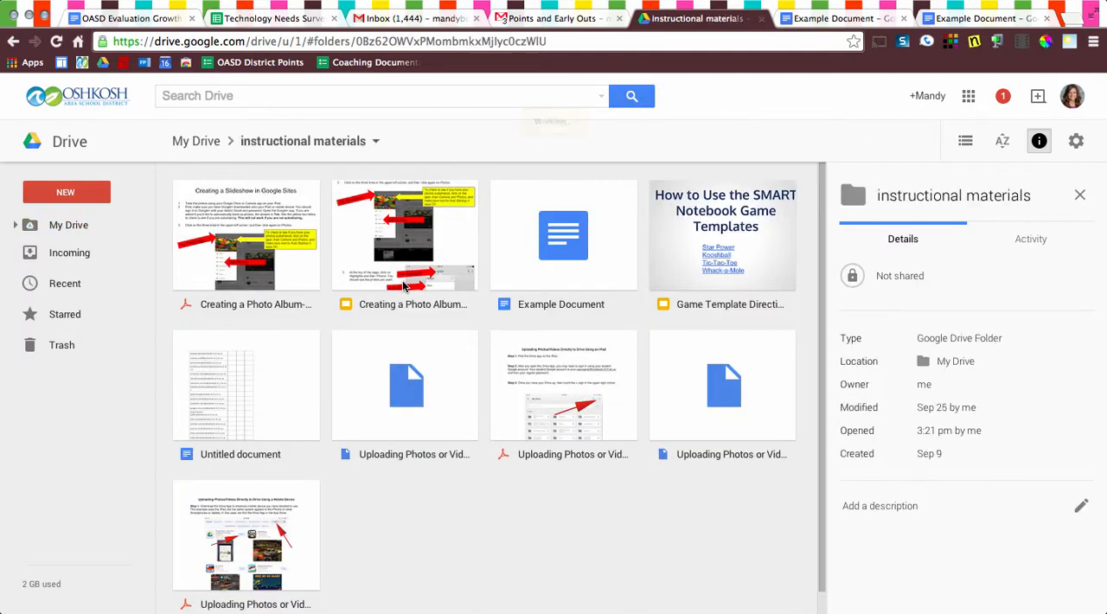